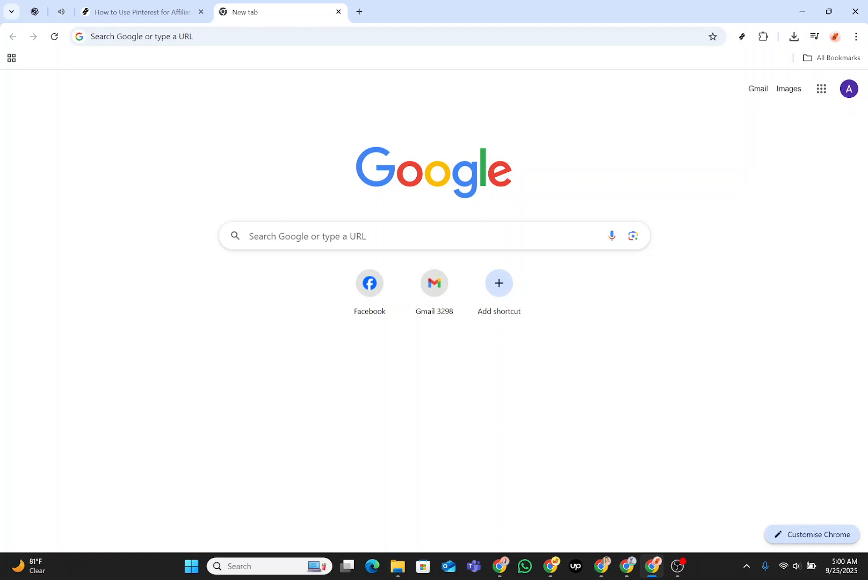
# - Search Google for pinterest and open the Pinterest website from the results
pyautogui.click(343, 236)
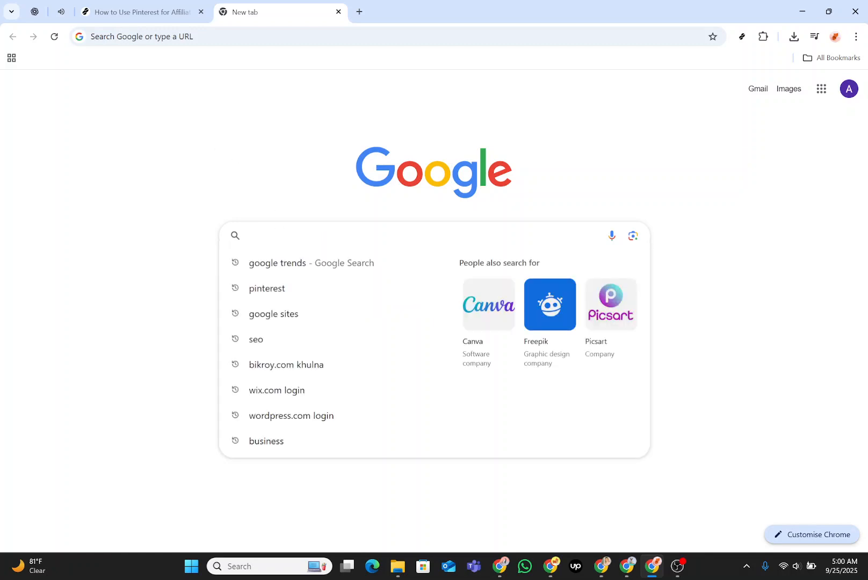
pyautogui.click(273, 289)
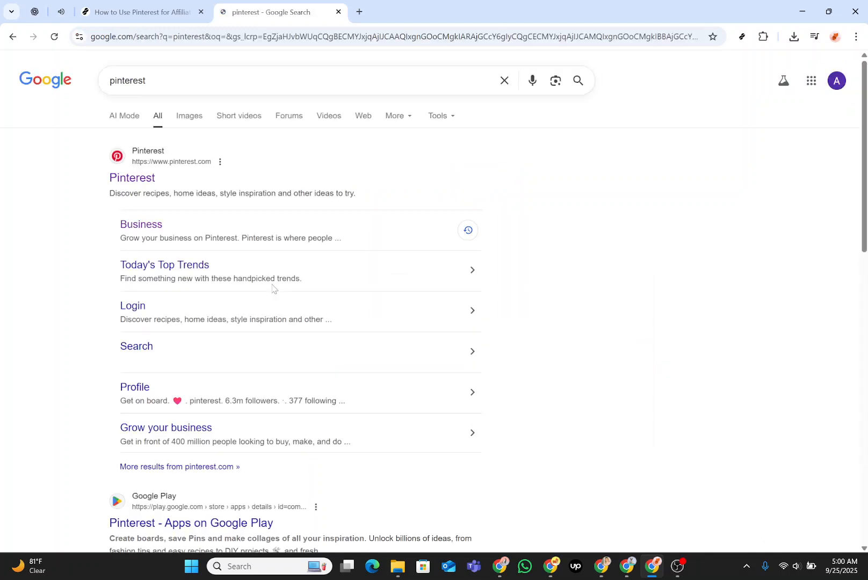
pyautogui.click(154, 180)
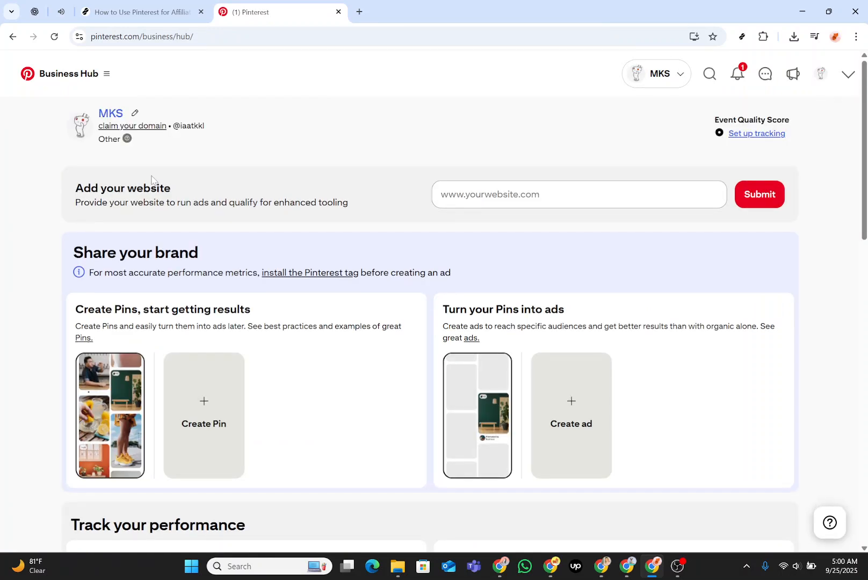
# - Create a new public board named "best home"
pyautogui.click(107, 75)
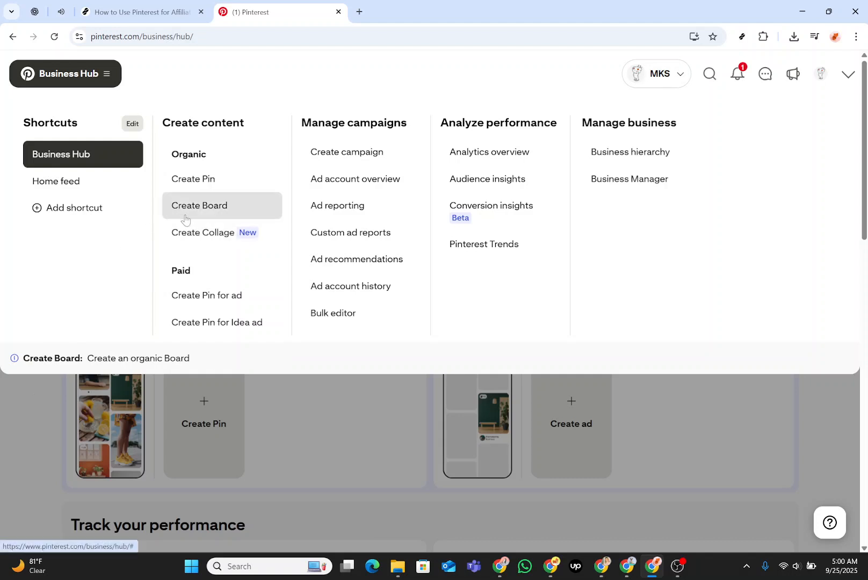
pyautogui.click(206, 210)
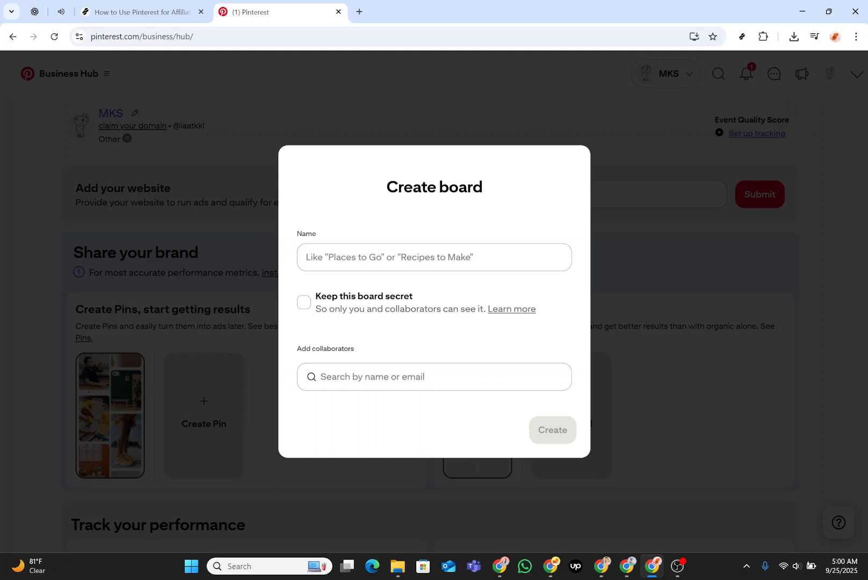
pyautogui.click(412, 257)
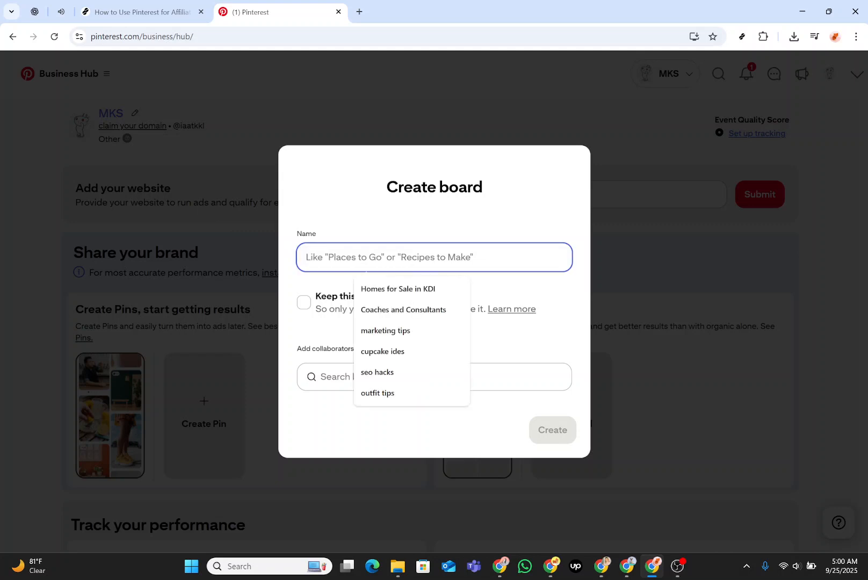
pyautogui.write('best')
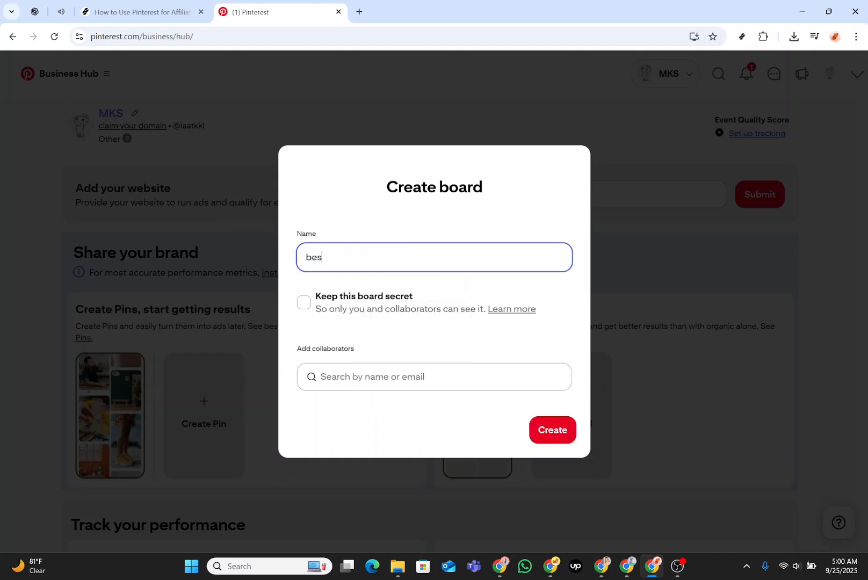
pyautogui.write(' hone')
pyautogui.press('BackSpace')
pyautogui.write('me')
pyautogui.click(540, 430)
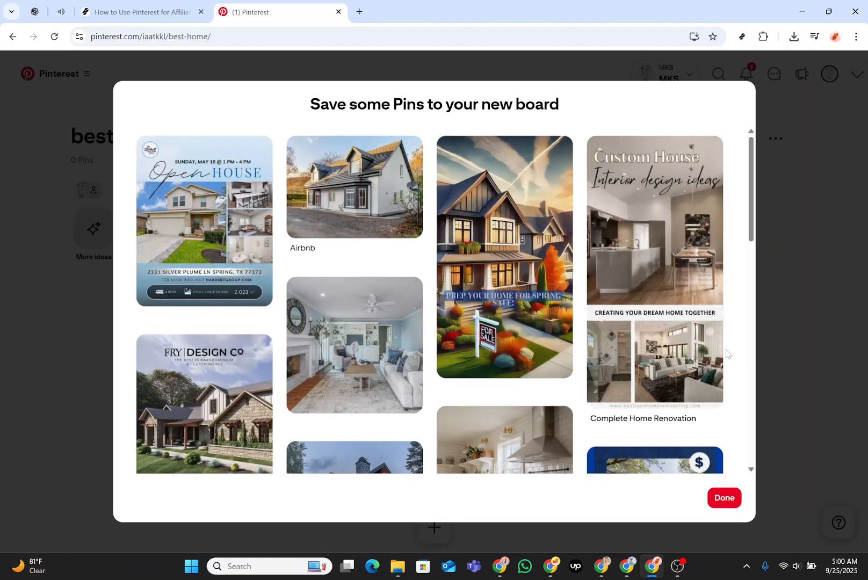
# - Save the suggested "Custom House Interior design ideas" Pin to the new board and finish the suggestions
pyautogui.moveTo(674, 357)
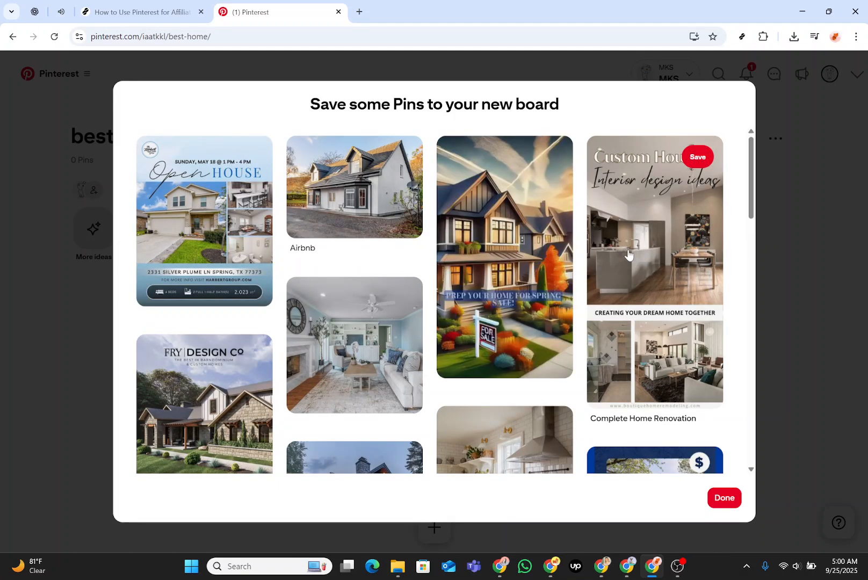
pyautogui.click(698, 156)
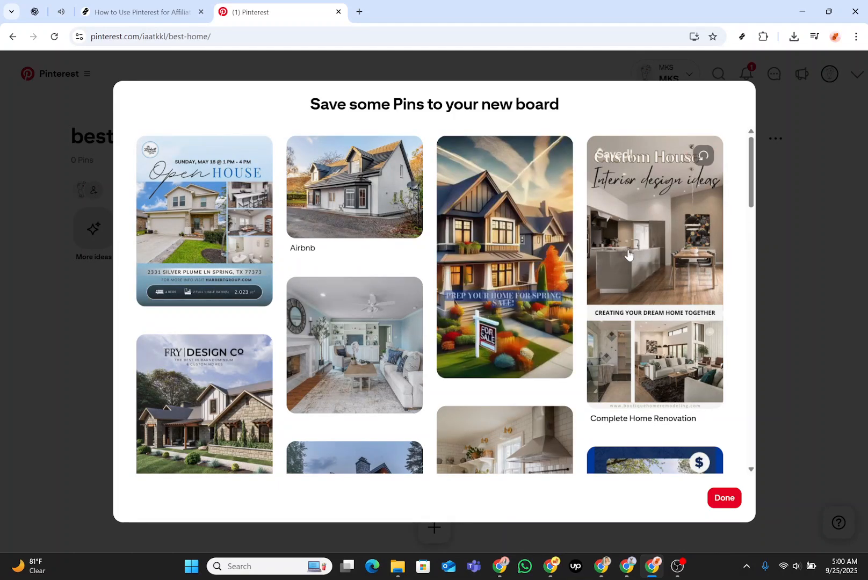
pyautogui.click(729, 499)
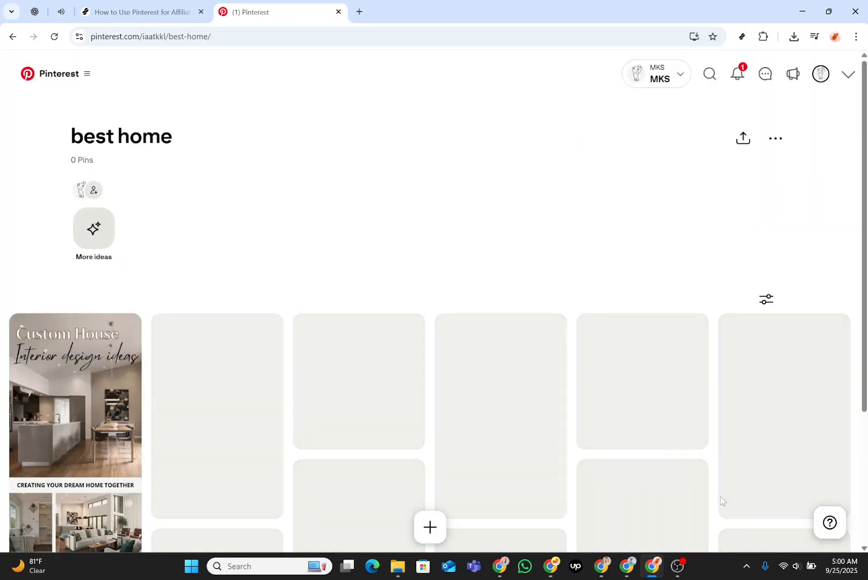
pyautogui.click(89, 79)
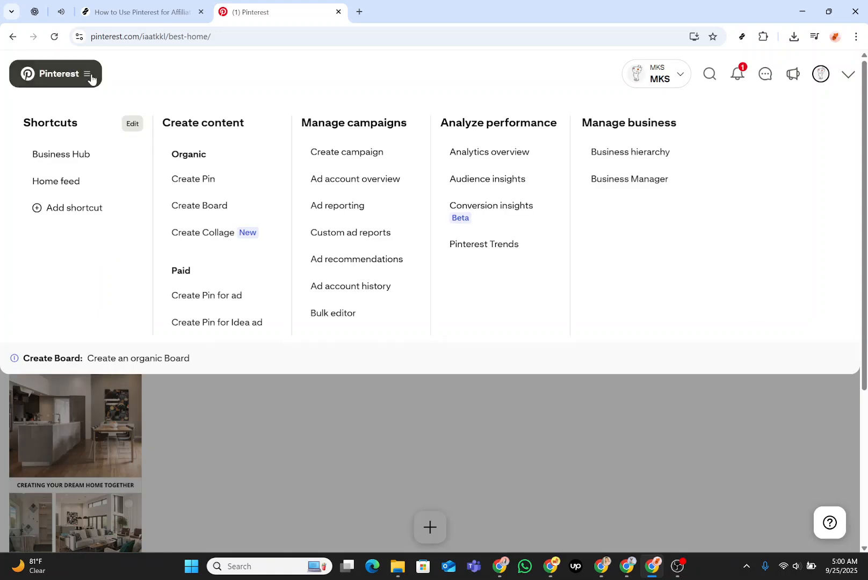
pyautogui.click(187, 189)
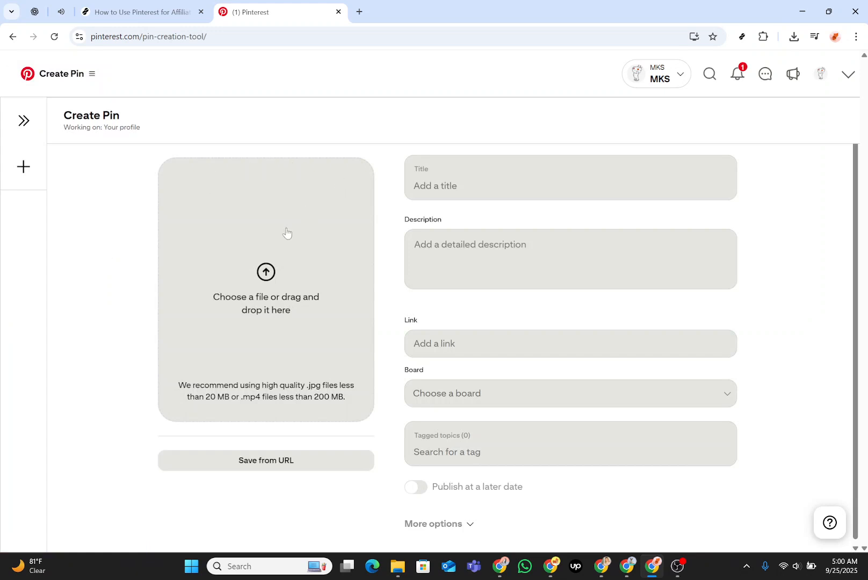
pyautogui.click(272, 275)
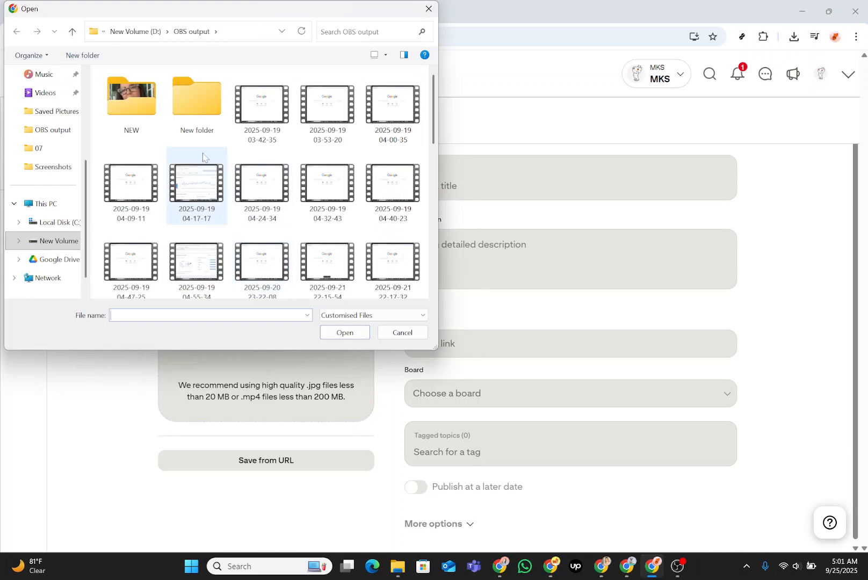
pyautogui.scroll(3, 54, 130)
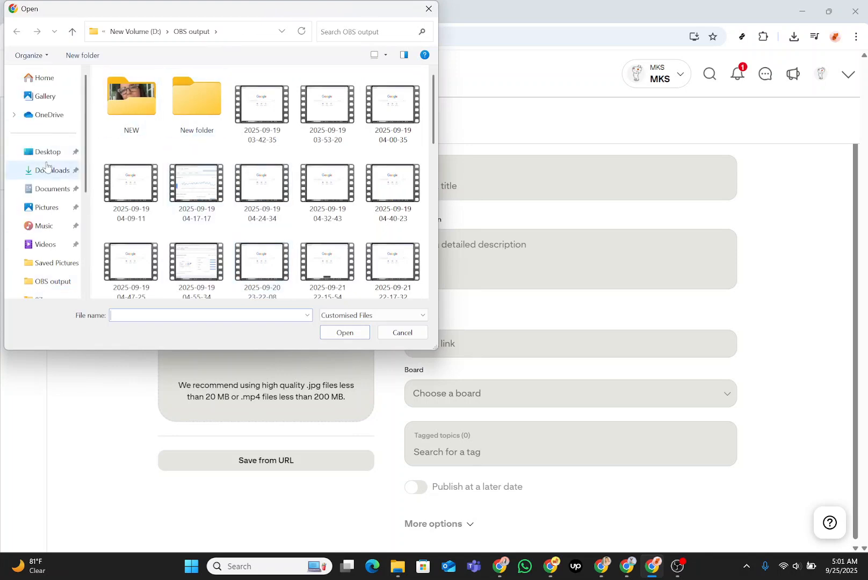
pyautogui.click(46, 167)
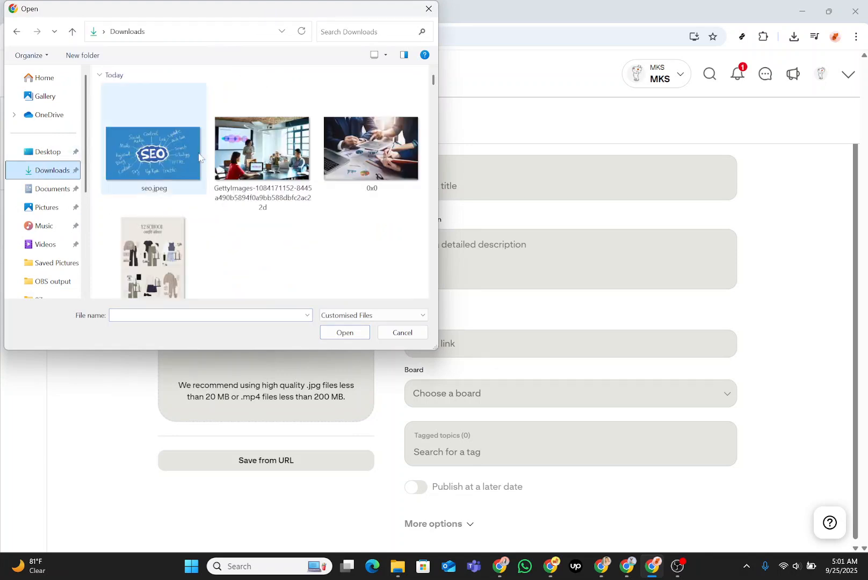
pyautogui.click(267, 168)
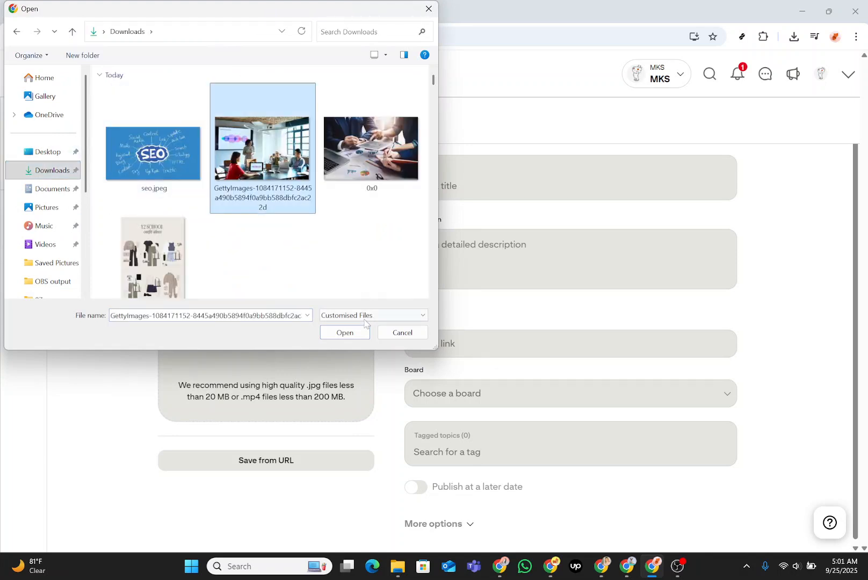
pyautogui.click(354, 333)
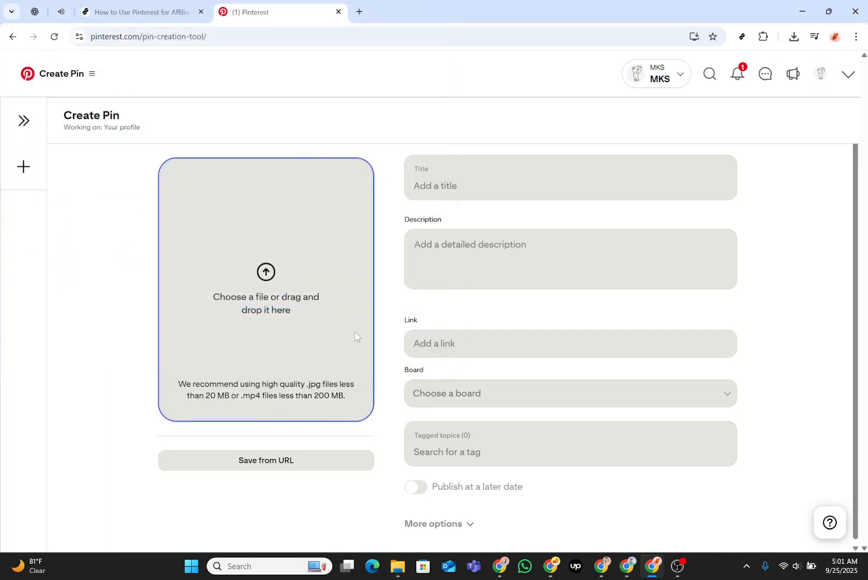
# - Set the Pin's title to "marketing"
pyautogui.click(457, 186)
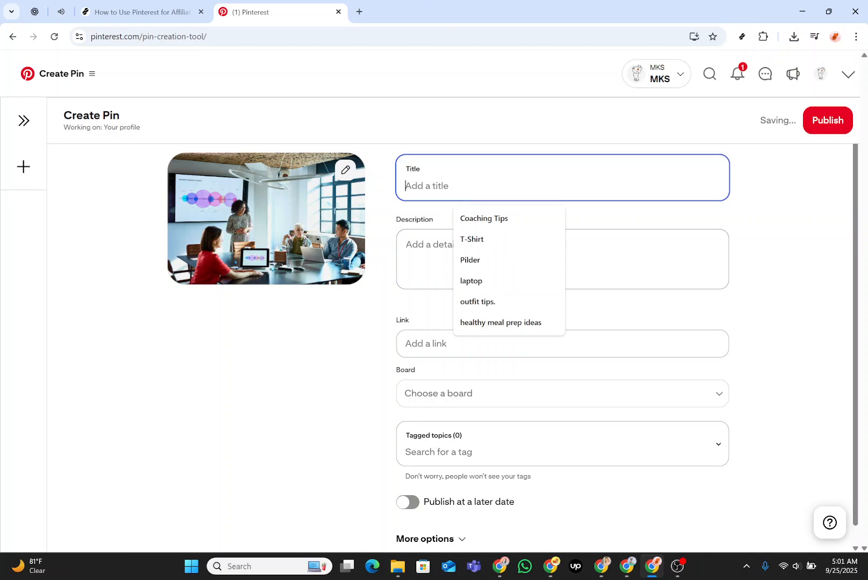
pyautogui.write('l')
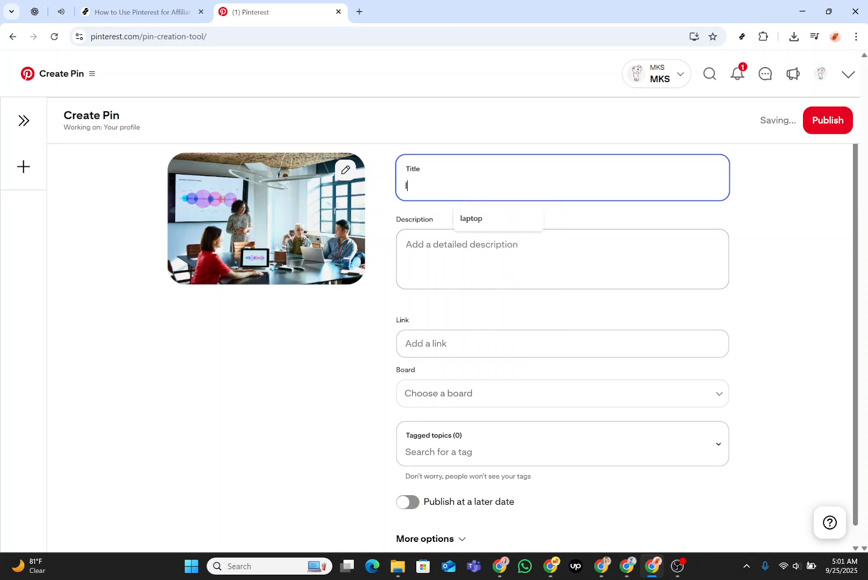
pyautogui.write('ife')
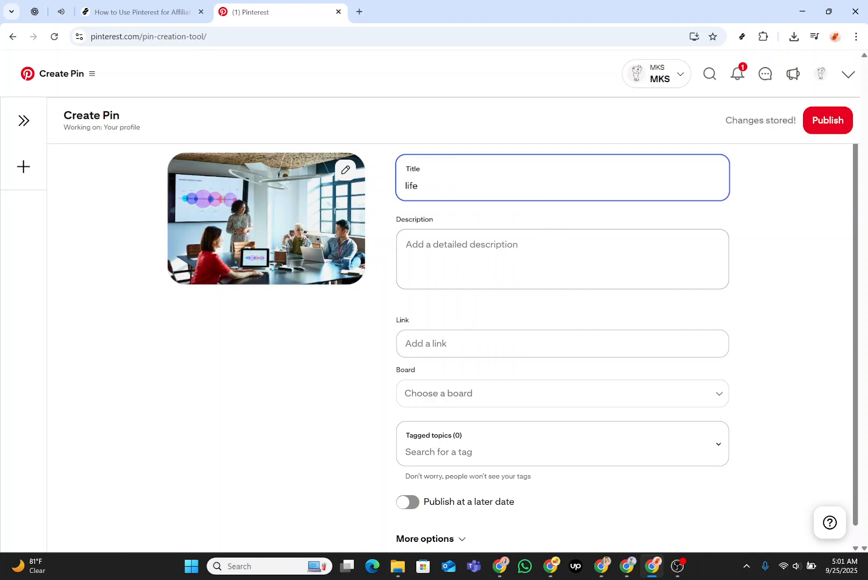
pyautogui.press('BackSpace')
pyautogui.press('BackSpace')
pyautogui.press('BackSpace')
pyautogui.press('BackSpace')
pyautogui.press('BackSpace')
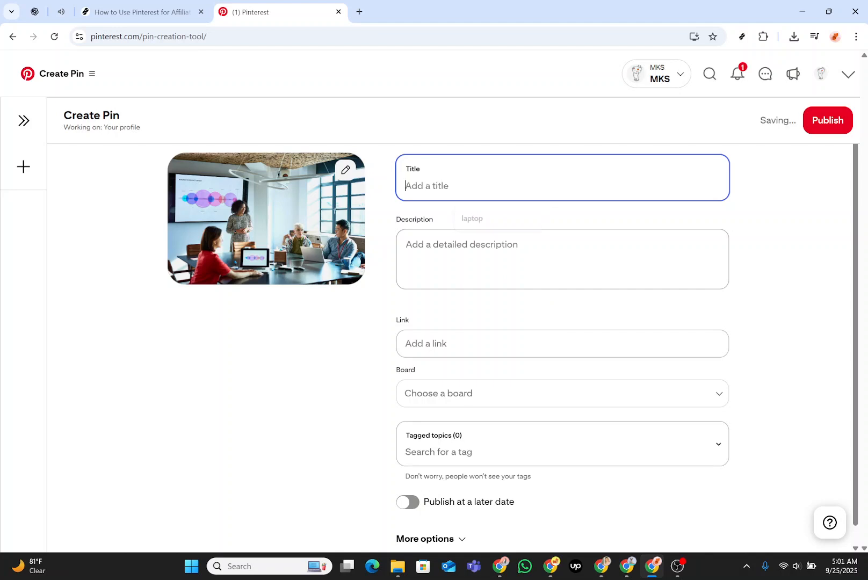
pyautogui.write('marketing')
# - Assign the Pin to the "best home" board and publish it without a link
pyautogui.scroll(-1, 485, 364)
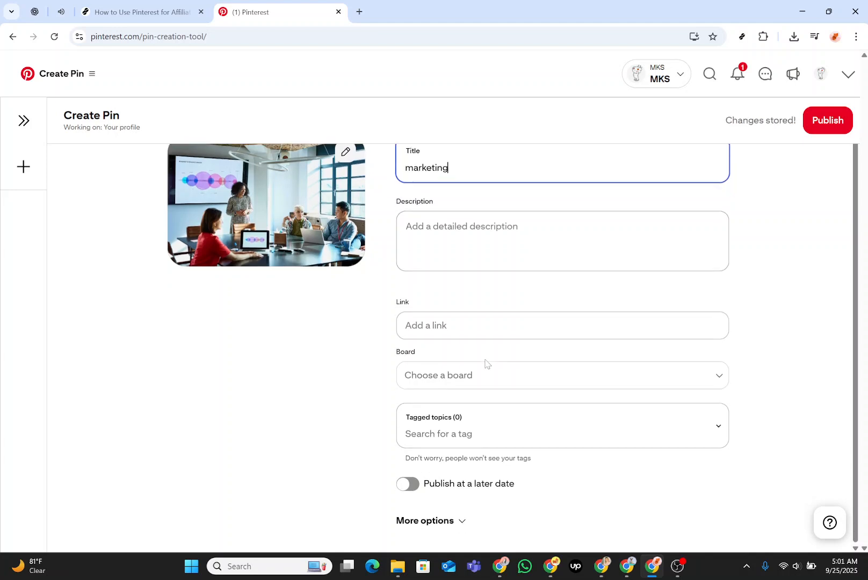
pyautogui.click(458, 374)
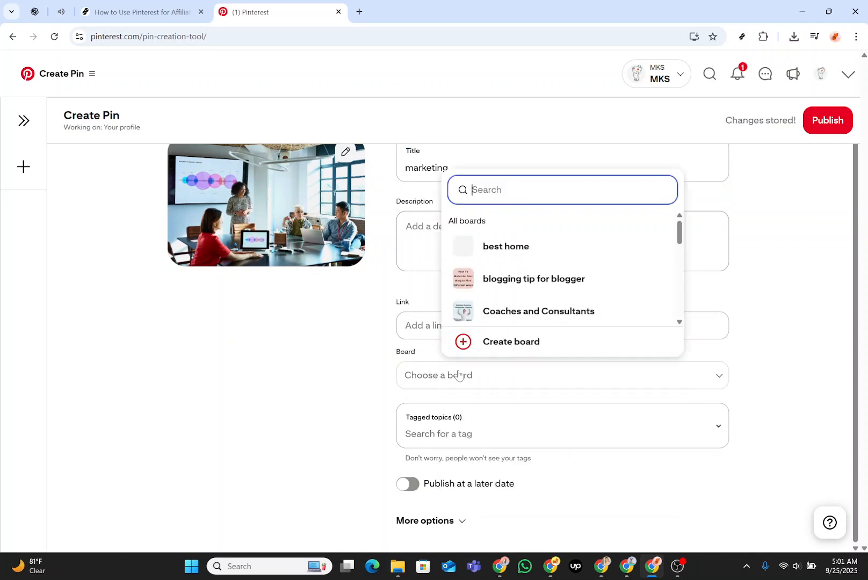
pyautogui.click(498, 243)
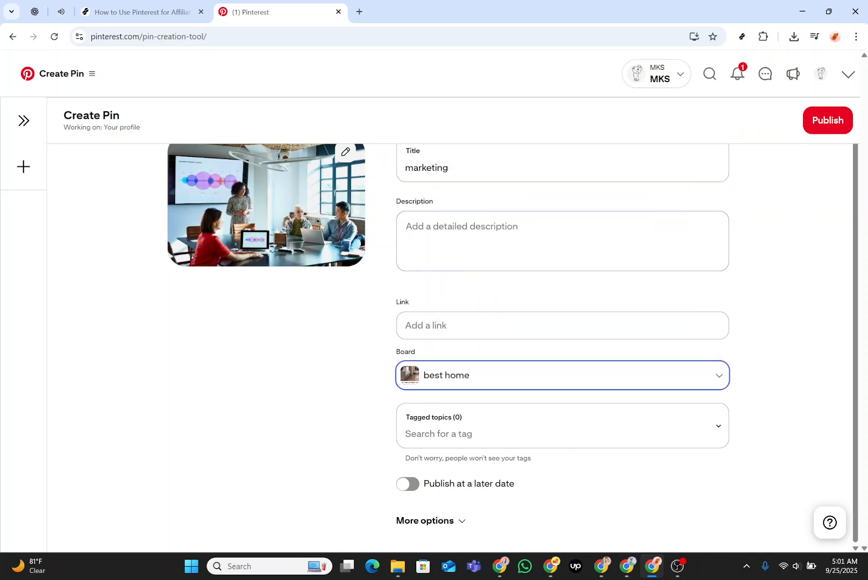
pyautogui.click(562, 325)
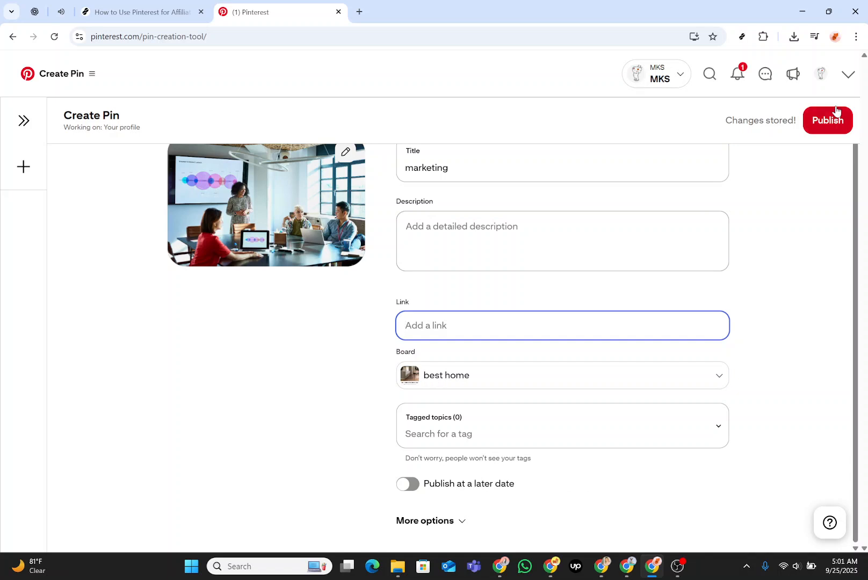
pyautogui.click(830, 123)
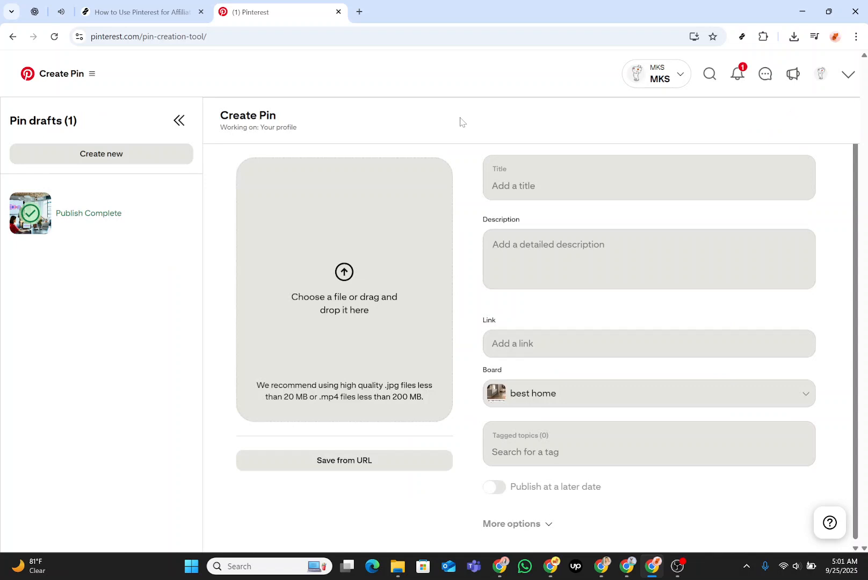
# - Start a new Pin for an Idea ad and upload the 0x0 image from the Downloads folder
pyautogui.click(91, 79)
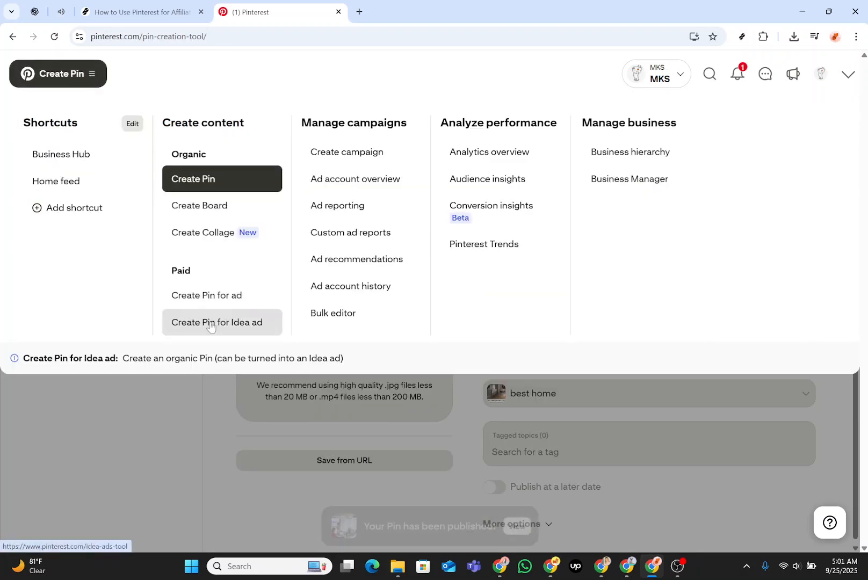
pyautogui.click(242, 322)
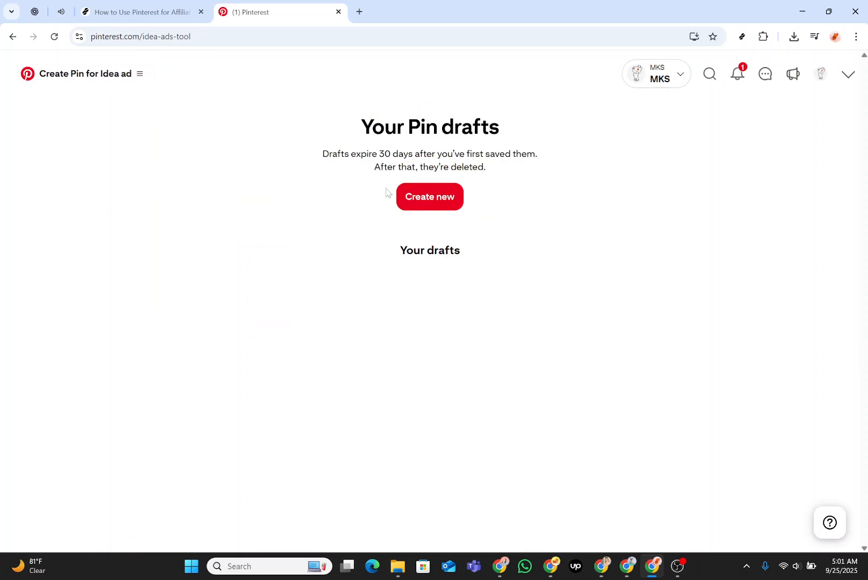
pyautogui.click(438, 197)
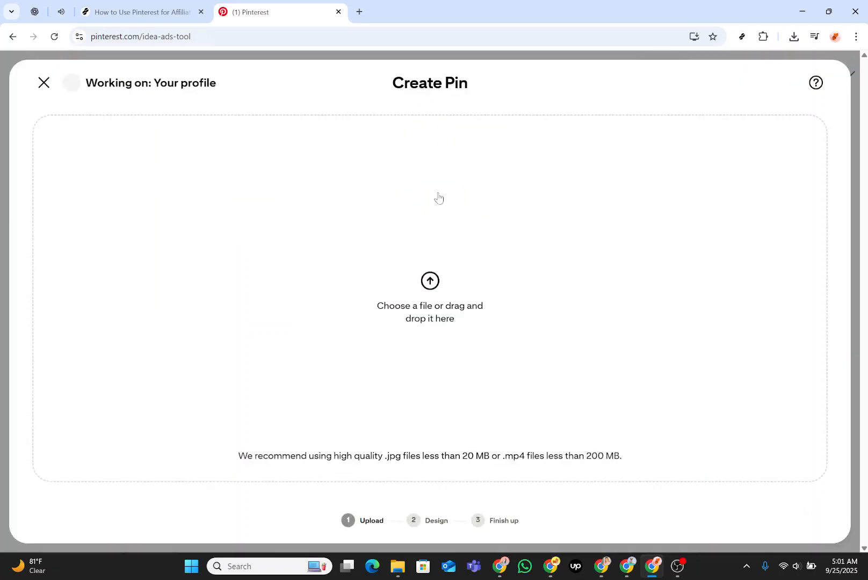
pyautogui.click(426, 274)
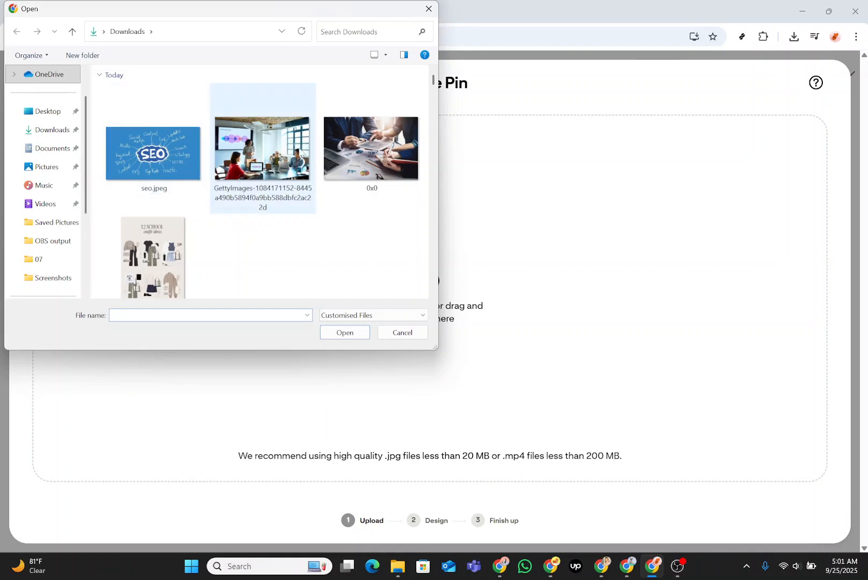
pyautogui.click(359, 153)
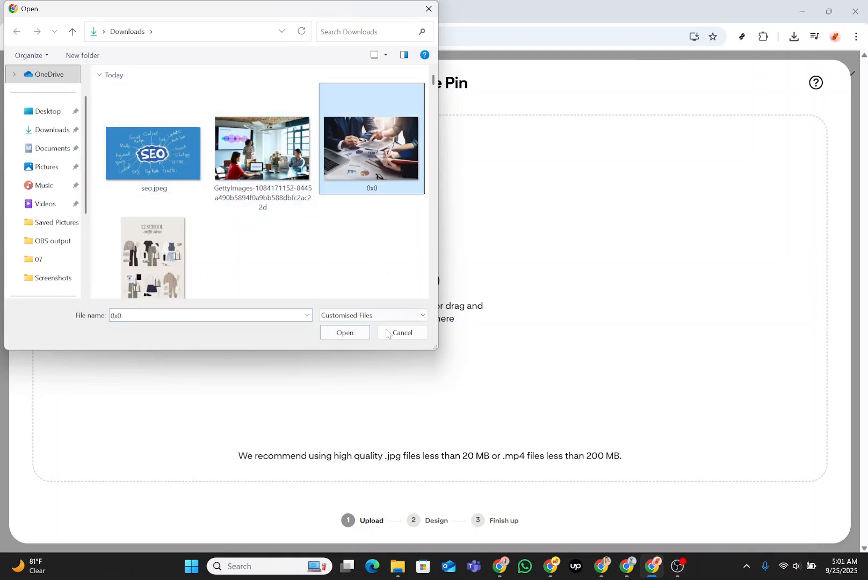
pyautogui.click(354, 331)
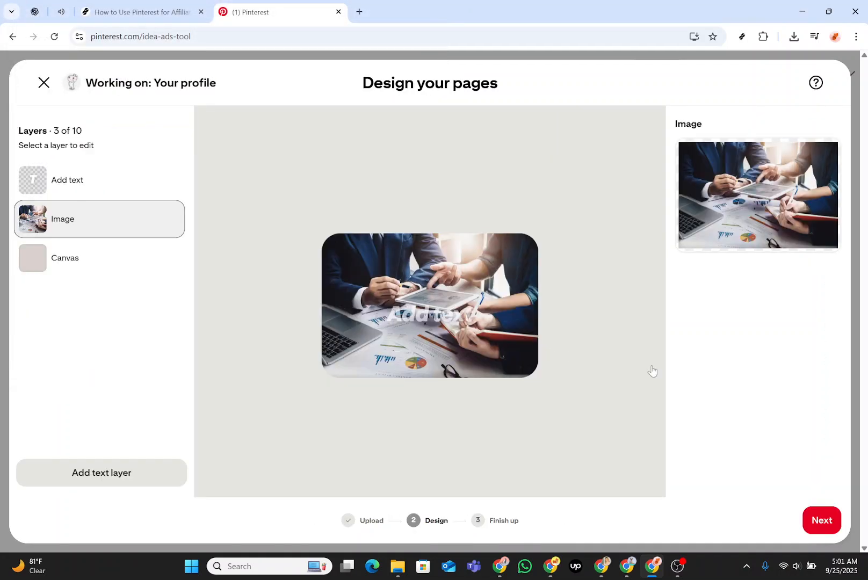
# - Keep the page design as it is, title the Idea ad Pin "Coaching Tips" and publish it
pyautogui.click(828, 533)
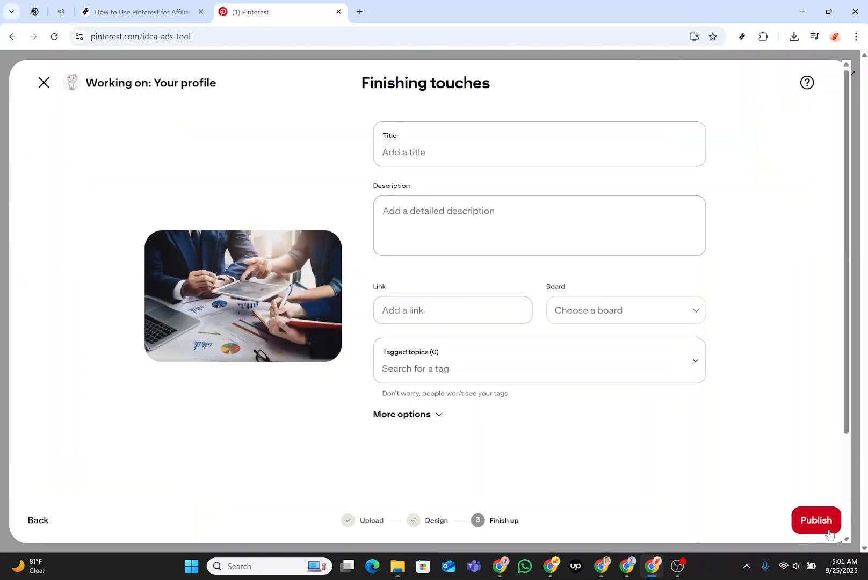
pyautogui.click(823, 521)
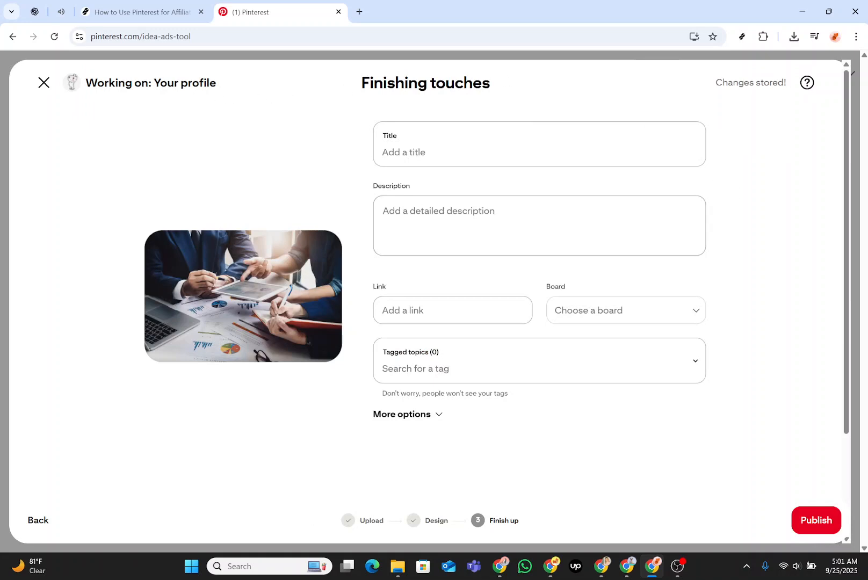
pyautogui.click(388, 137)
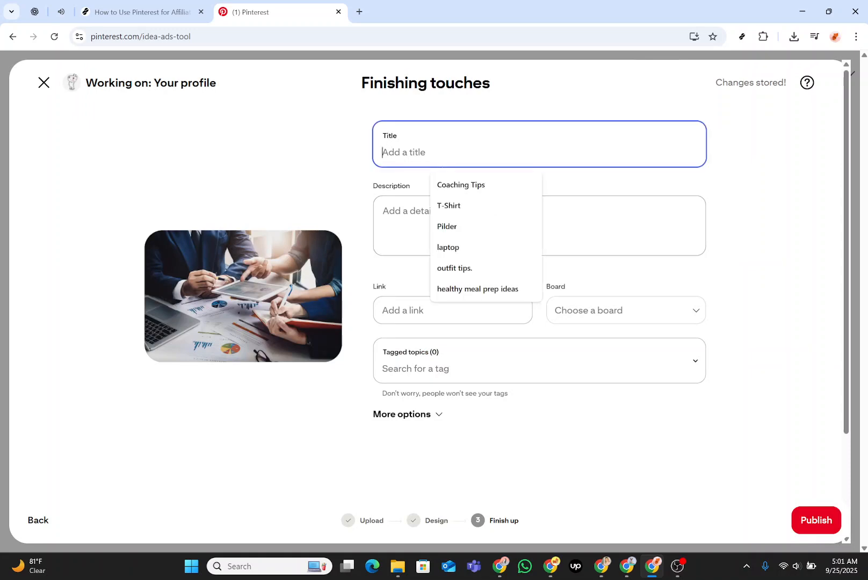
pyautogui.click(469, 187)
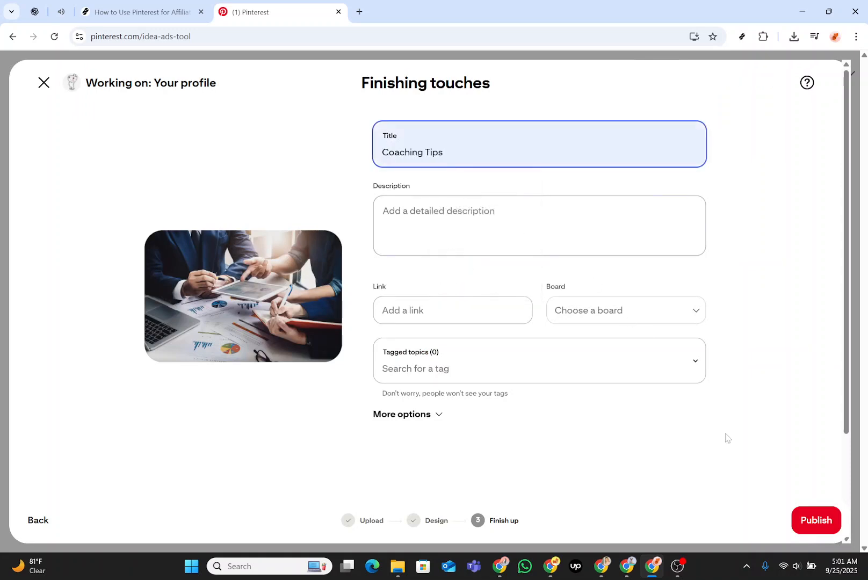
pyautogui.click(802, 521)
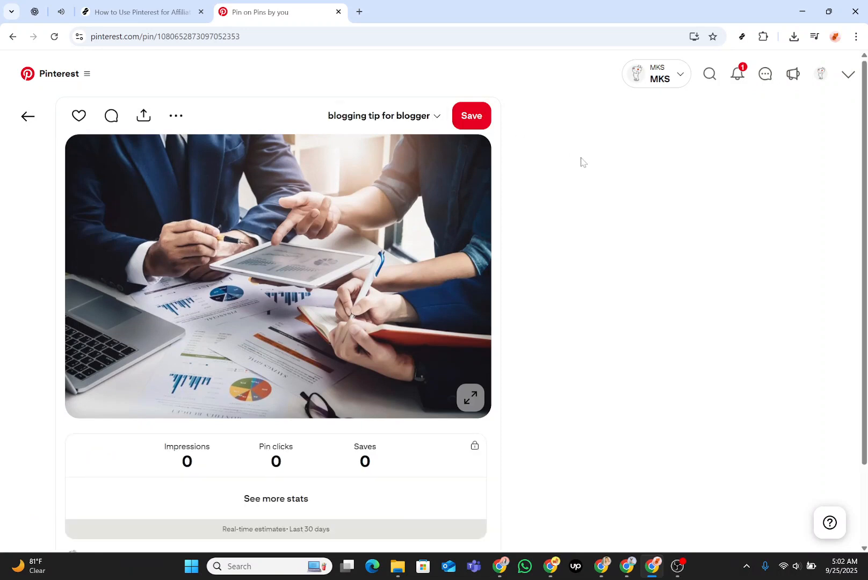
# - Open Pinterest's search to look for a topic
pyautogui.click(708, 76)
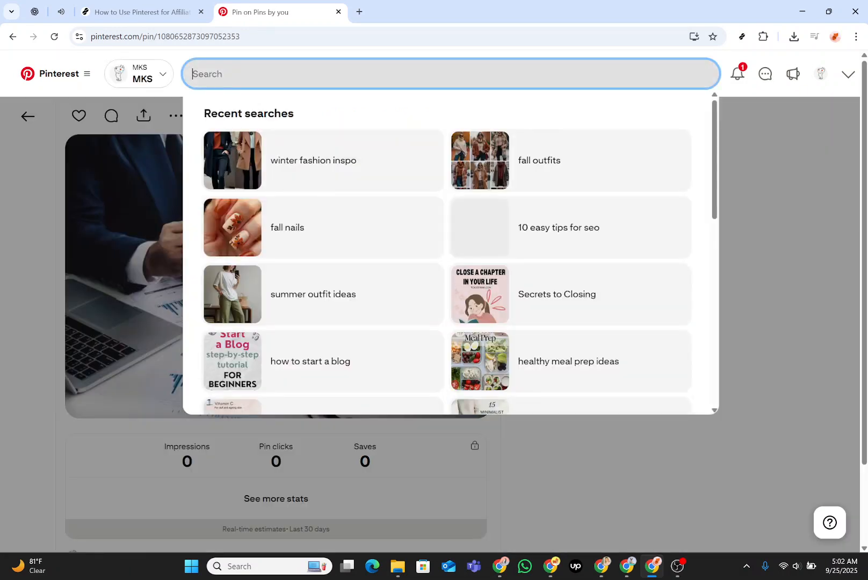